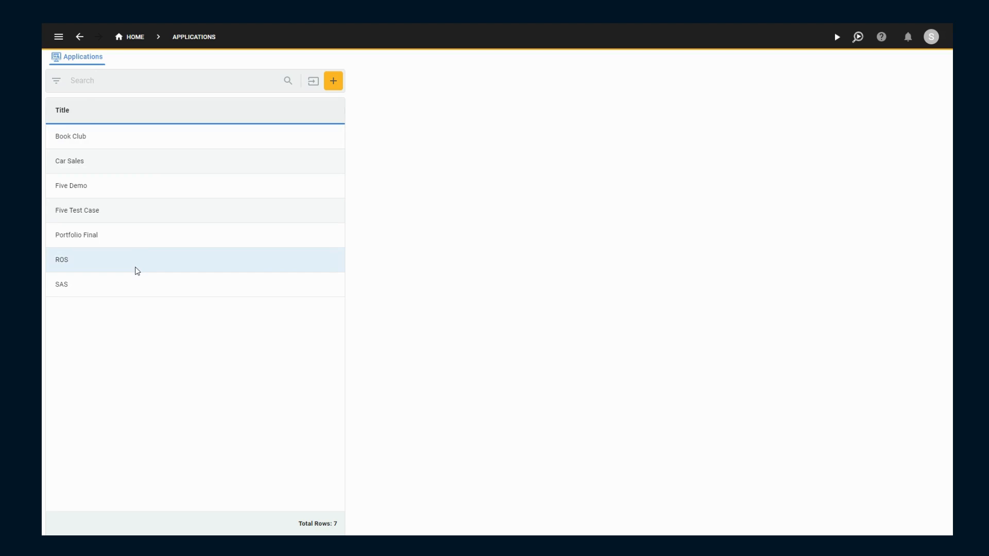
- Try to create a new application titled NewApp
click(333, 81)
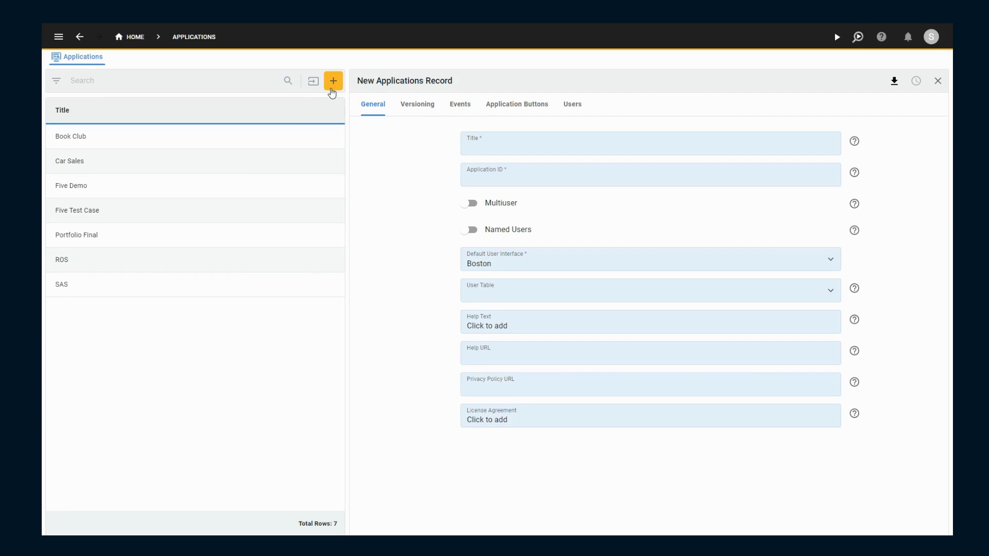
click(498, 150)
text(NewApp)
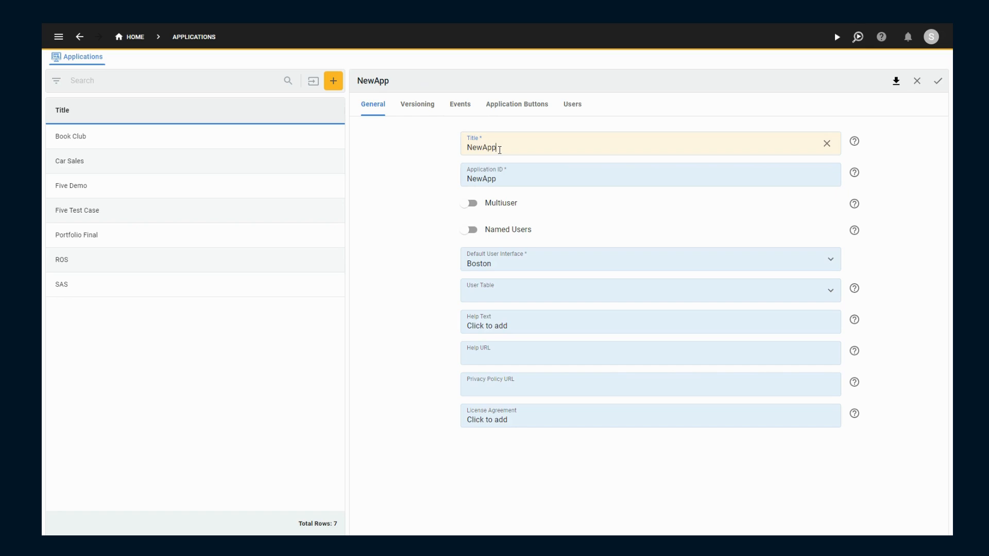
click(937, 91)
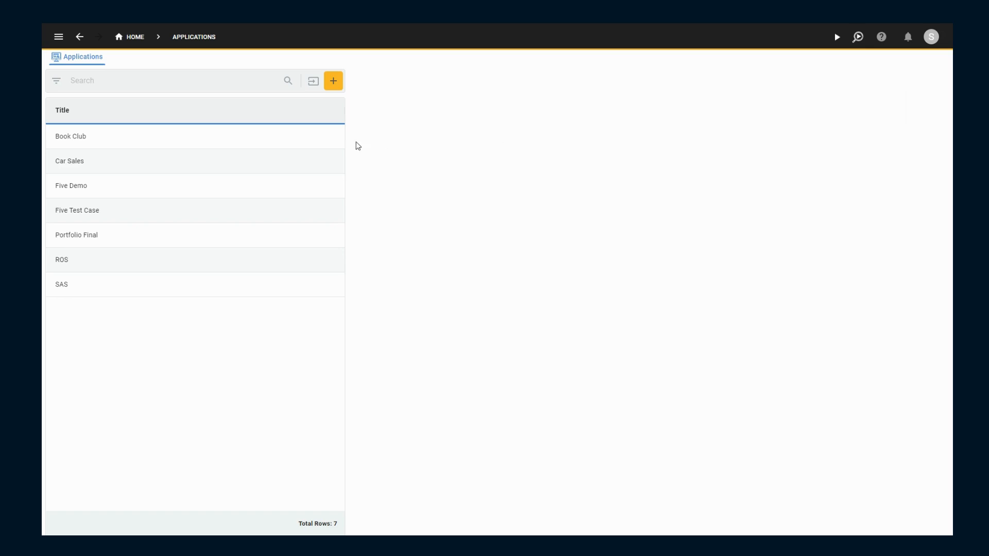
- Open the Book Club application for management
click(326, 141)
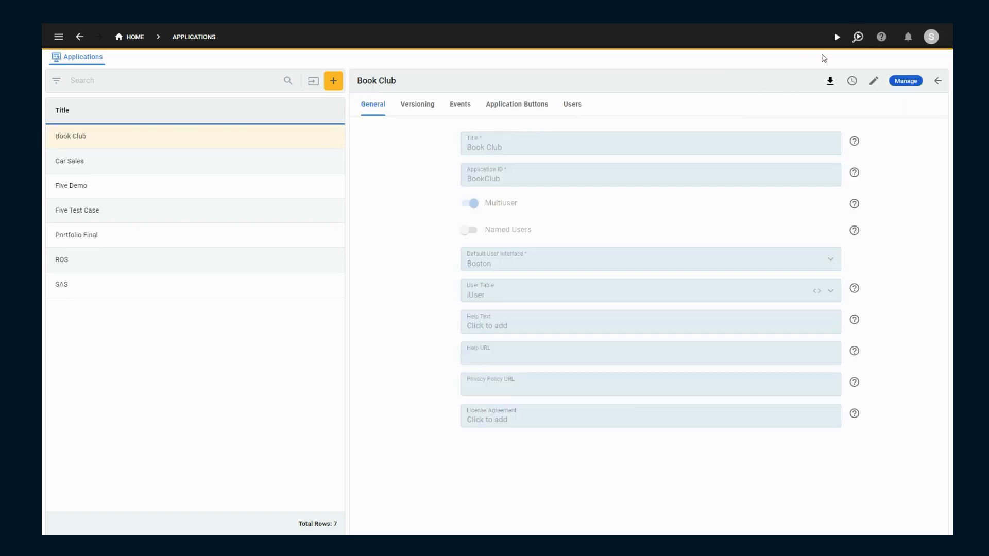
click(901, 83)
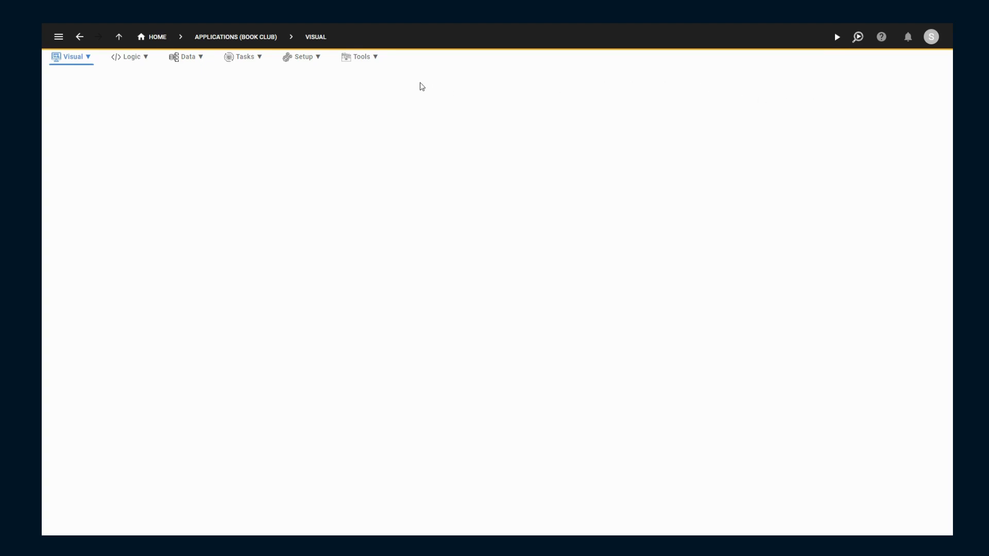
- Review the features available under Visual, Logic, Data, Tasks, Setup and Tools, and view the Code Analyser
click(88, 58)
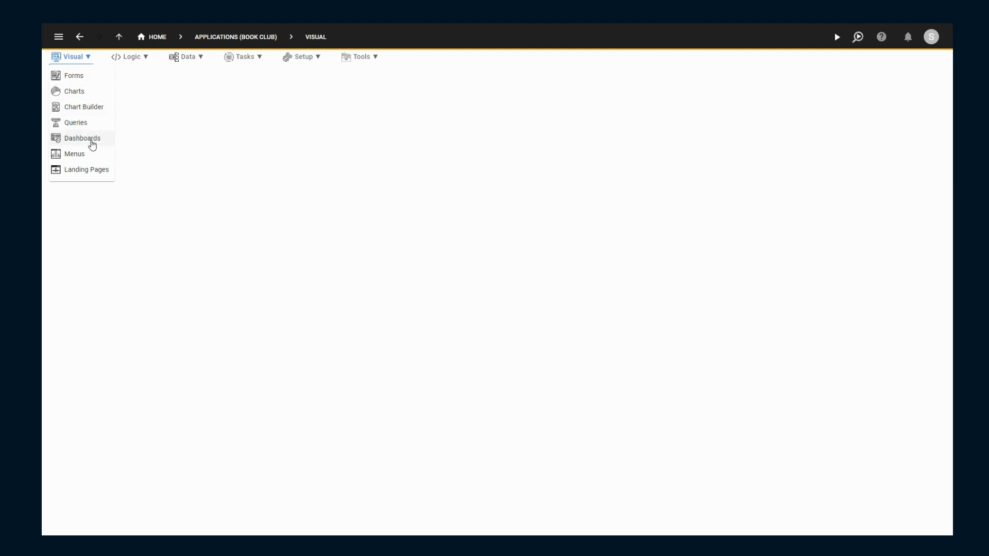
click(147, 58)
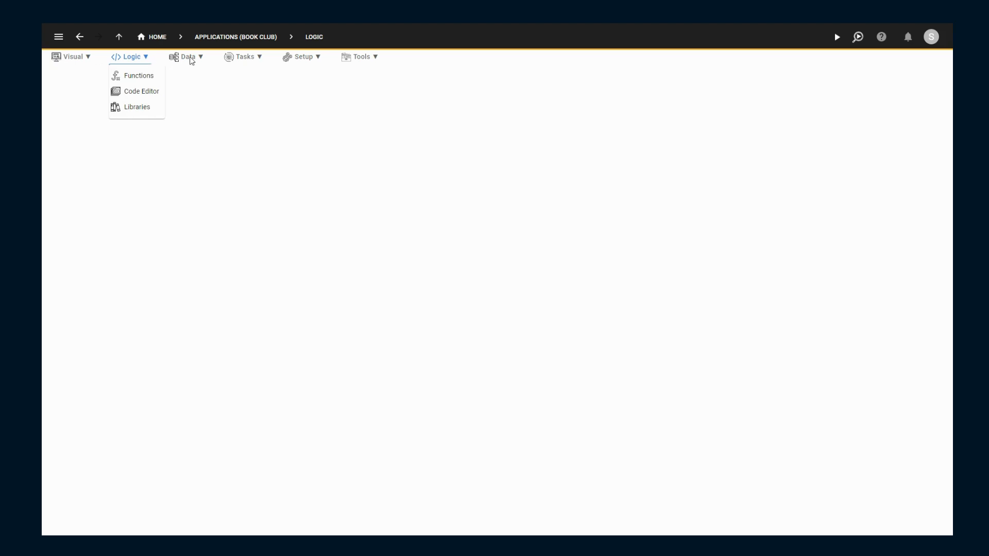
click(202, 60)
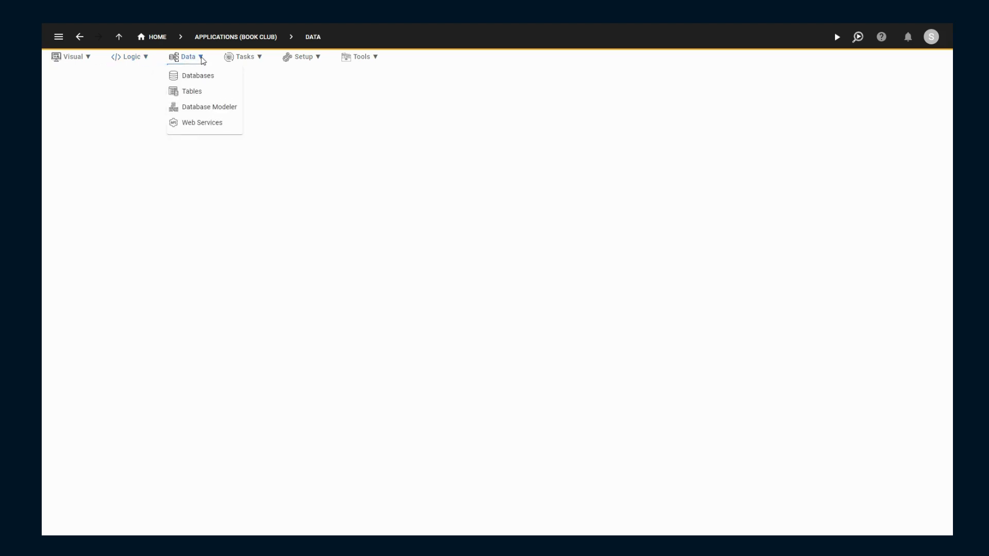
click(261, 60)
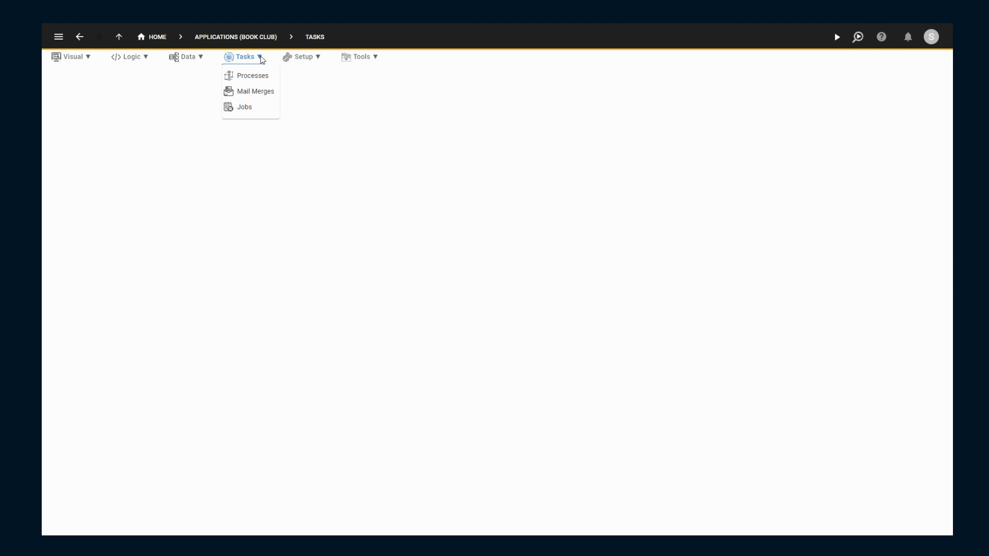
click(318, 59)
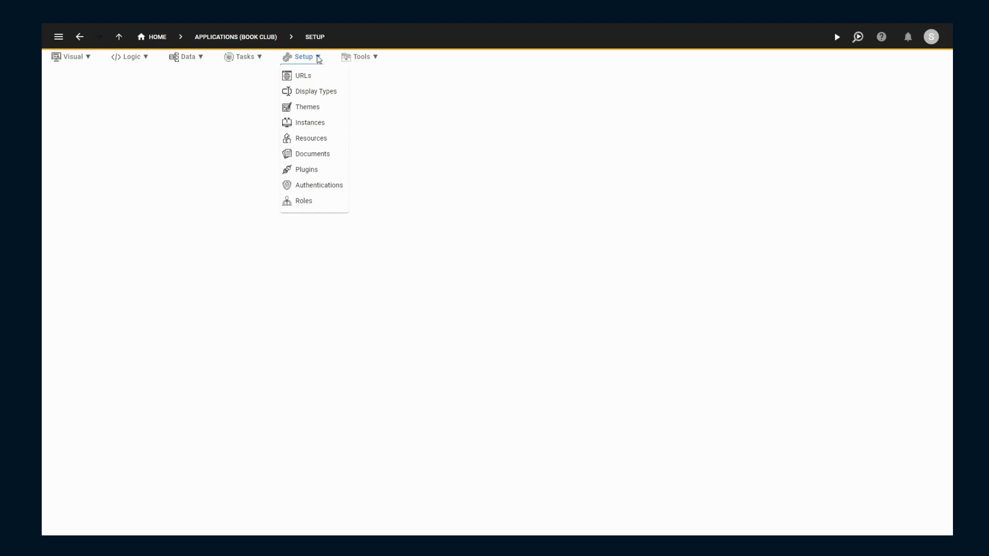
click(376, 58)
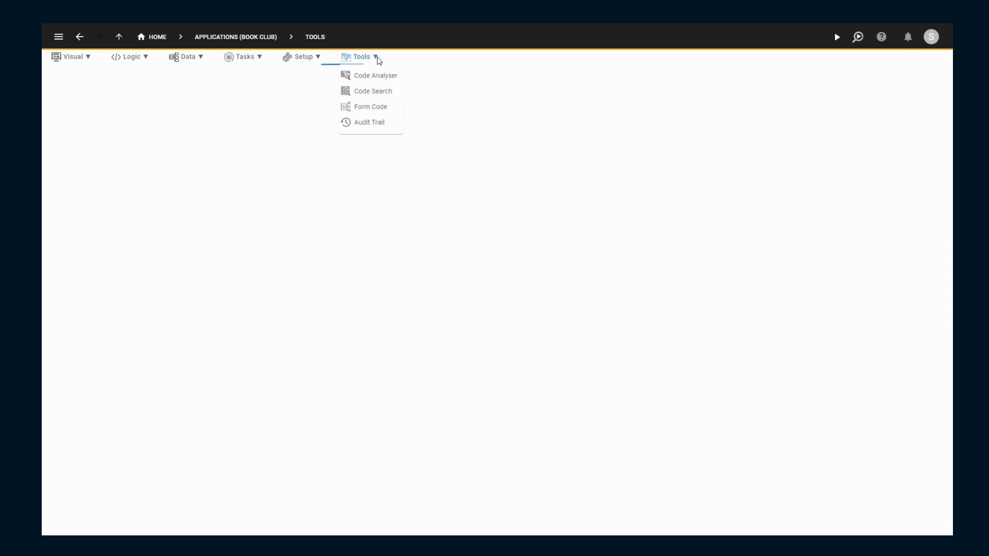
click(375, 75)
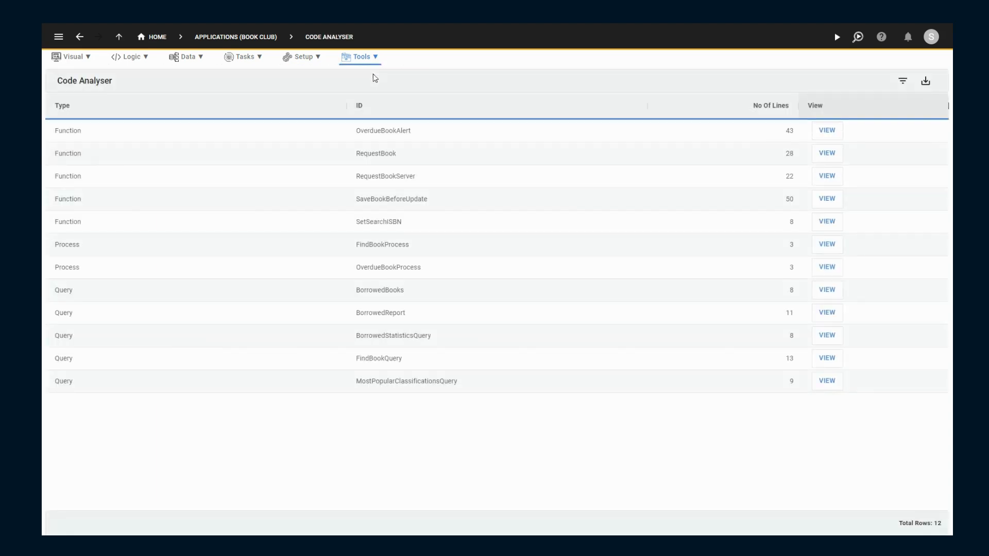
- View the application's database record and its list of tables, opening and discarding a blank table record
click(201, 58)
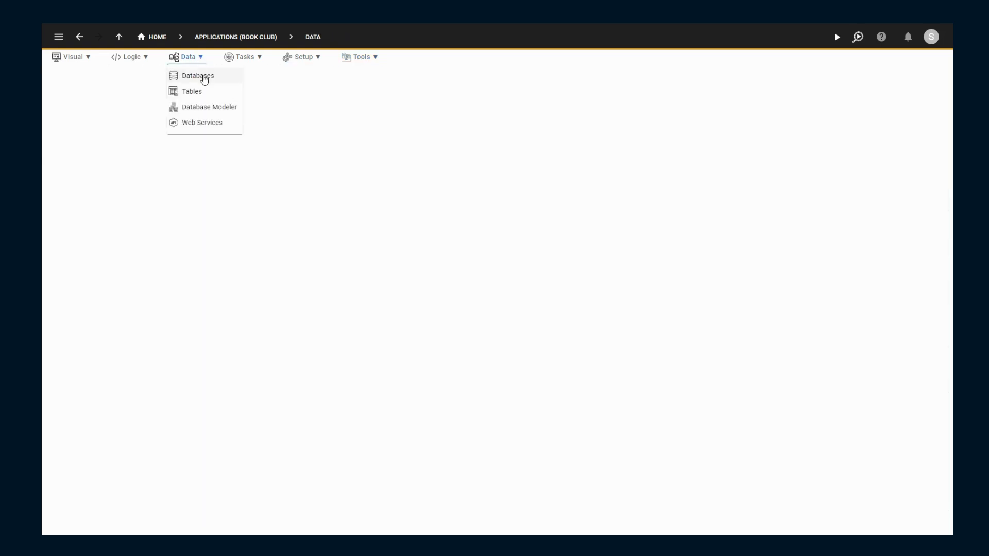
click(204, 77)
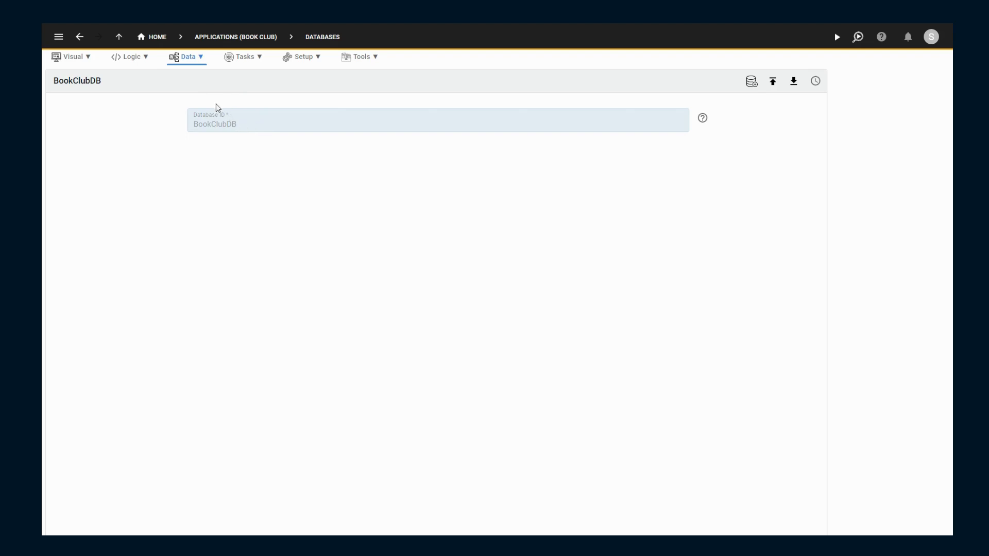
click(199, 59)
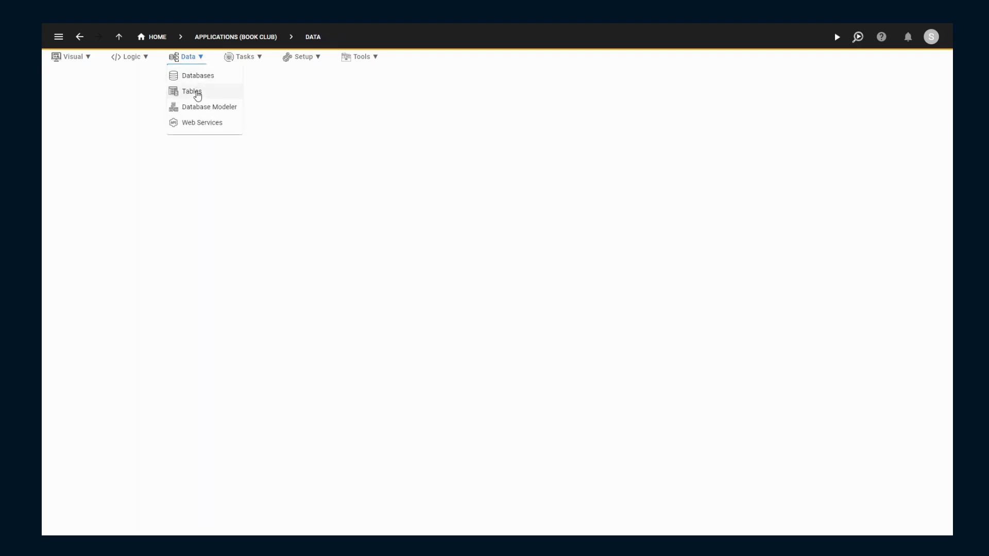
click(196, 93)
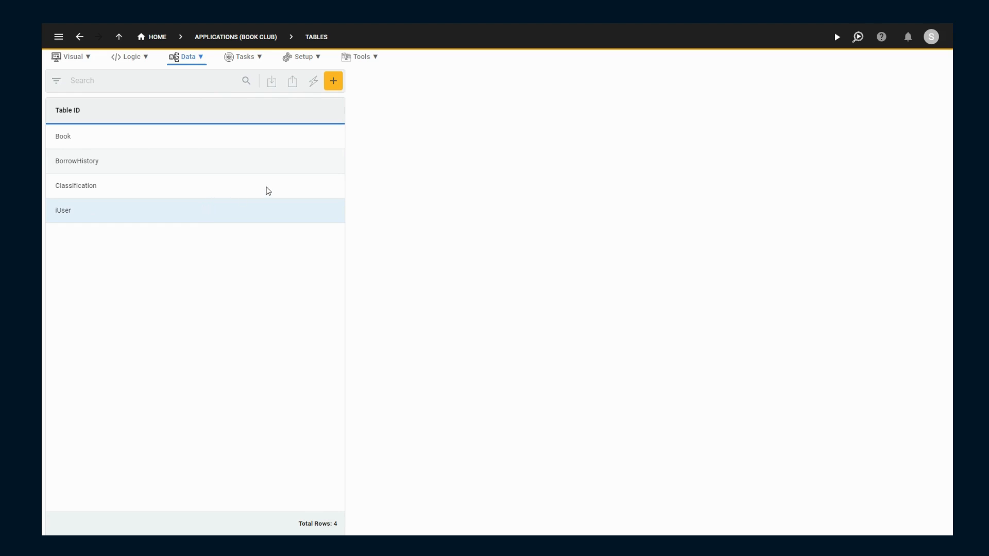
click(331, 87)
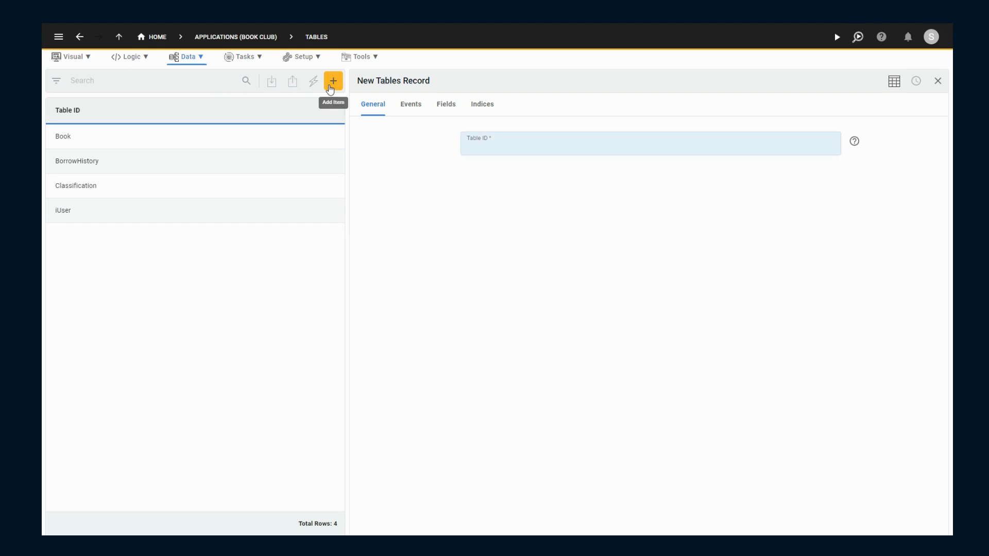
click(938, 81)
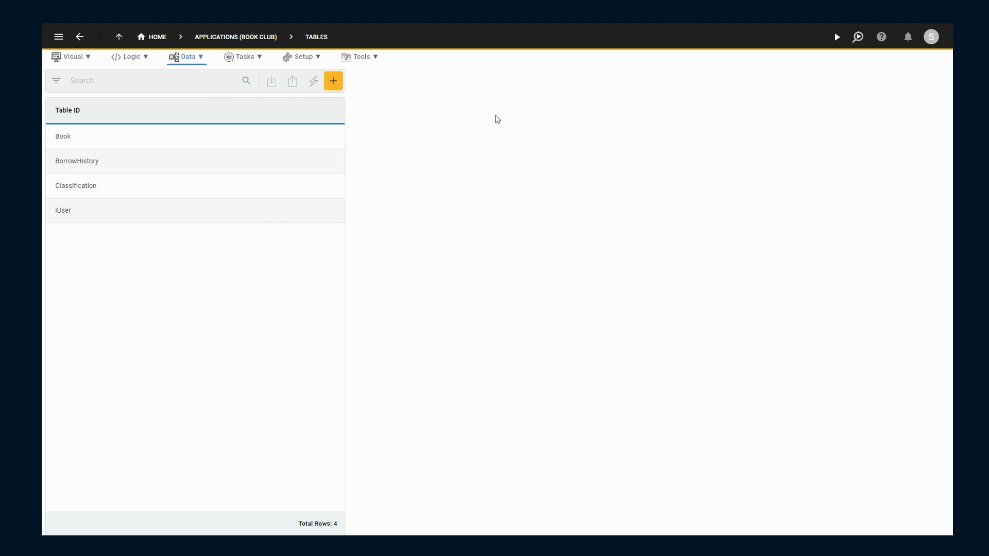
- Examine the Book table's events, fields and indices
click(263, 138)
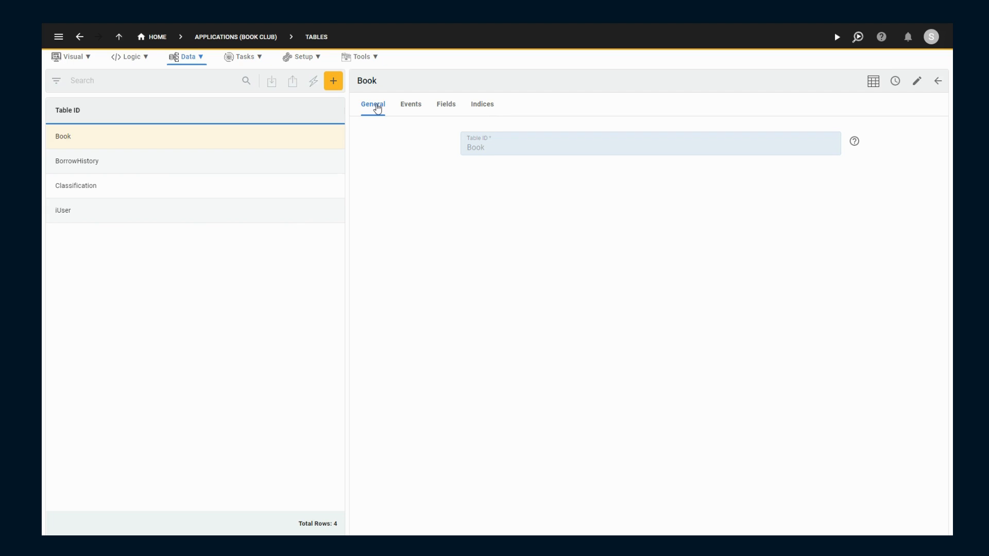
click(410, 110)
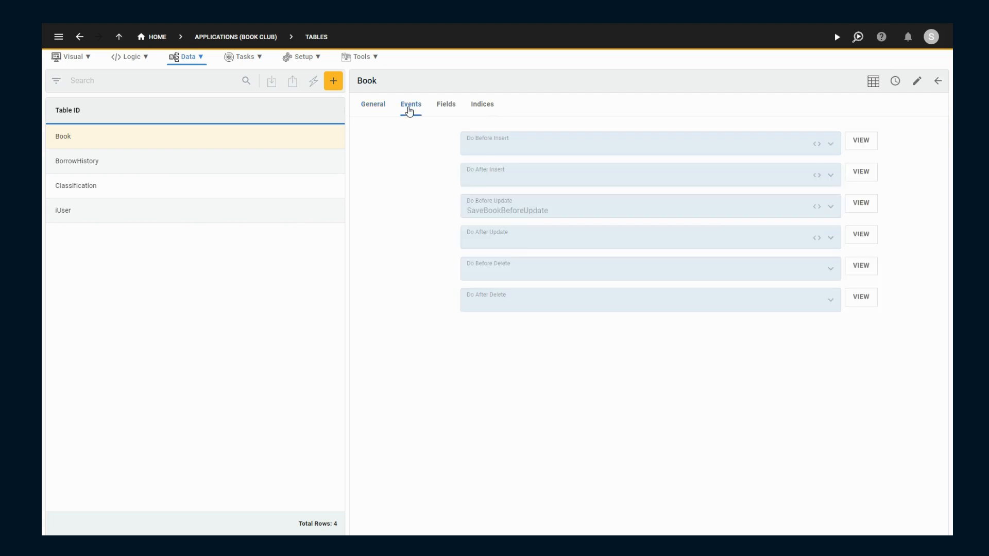
click(449, 110)
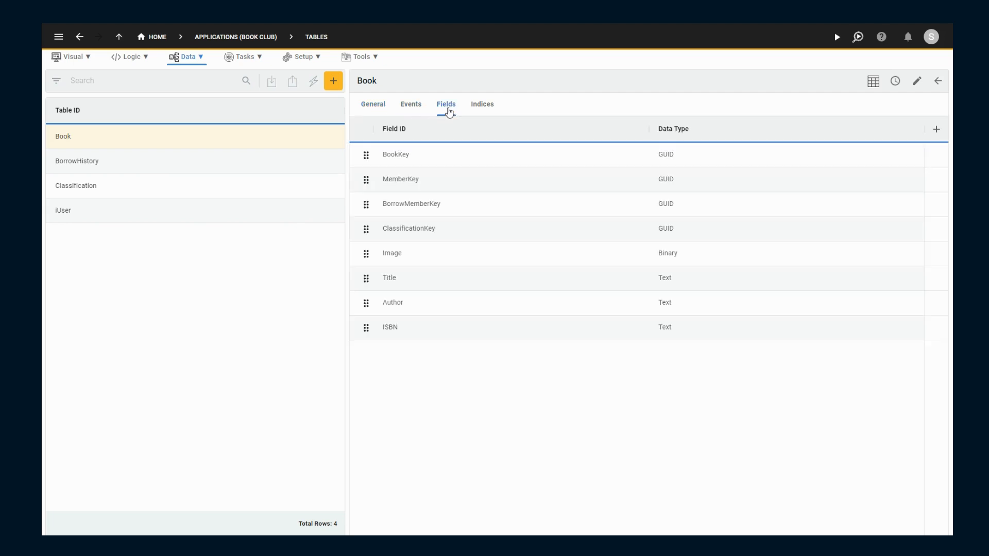
click(482, 111)
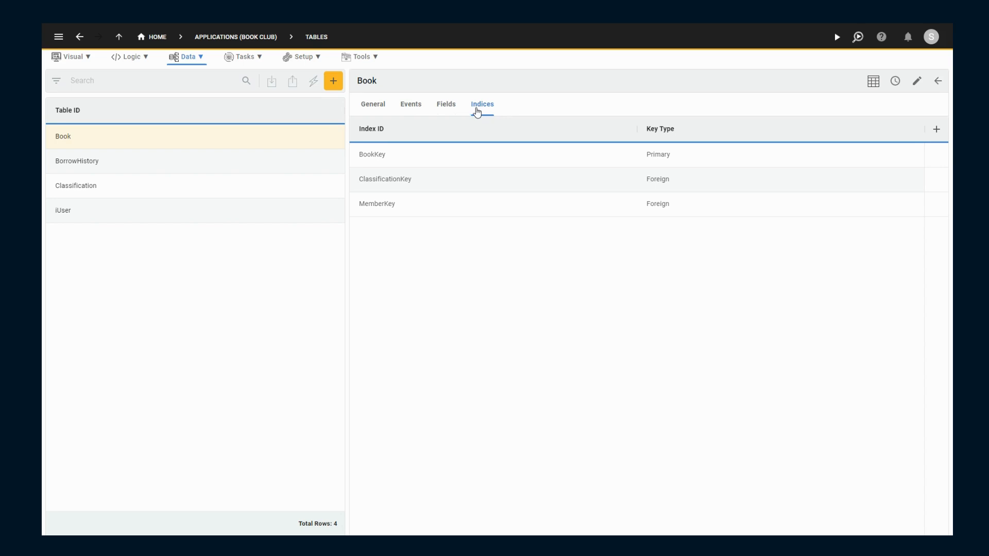
click(314, 81)
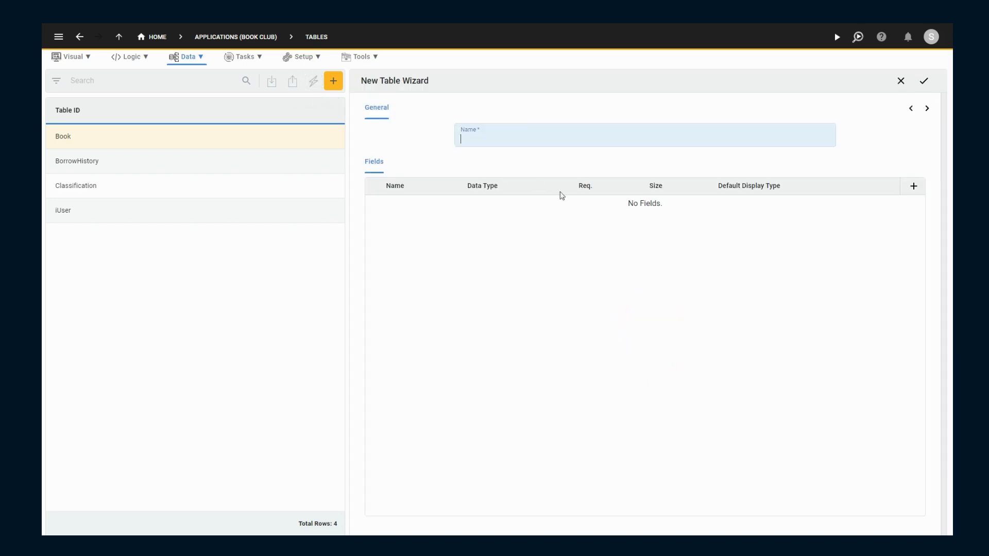
click(913, 188)
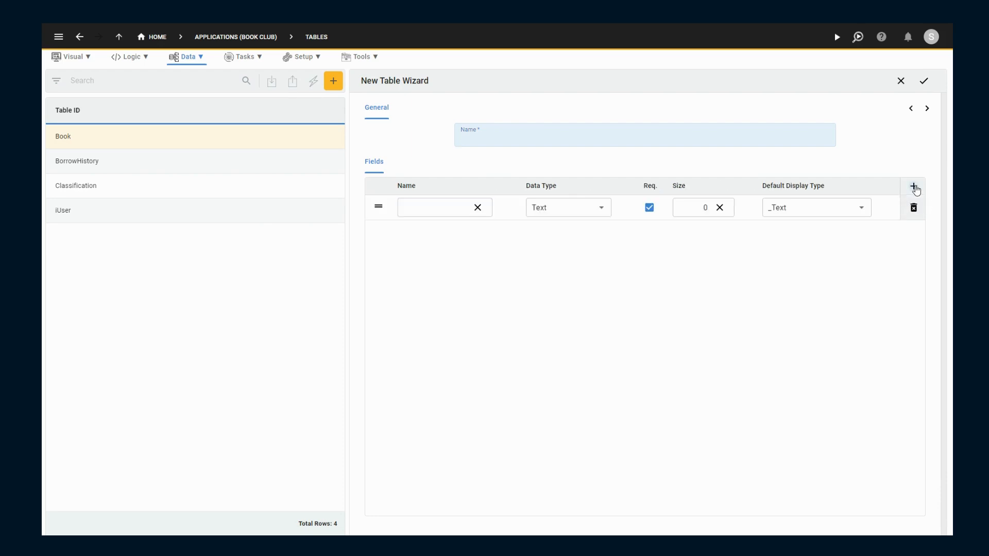
click(913, 187)
click(913, 187)
click(927, 108)
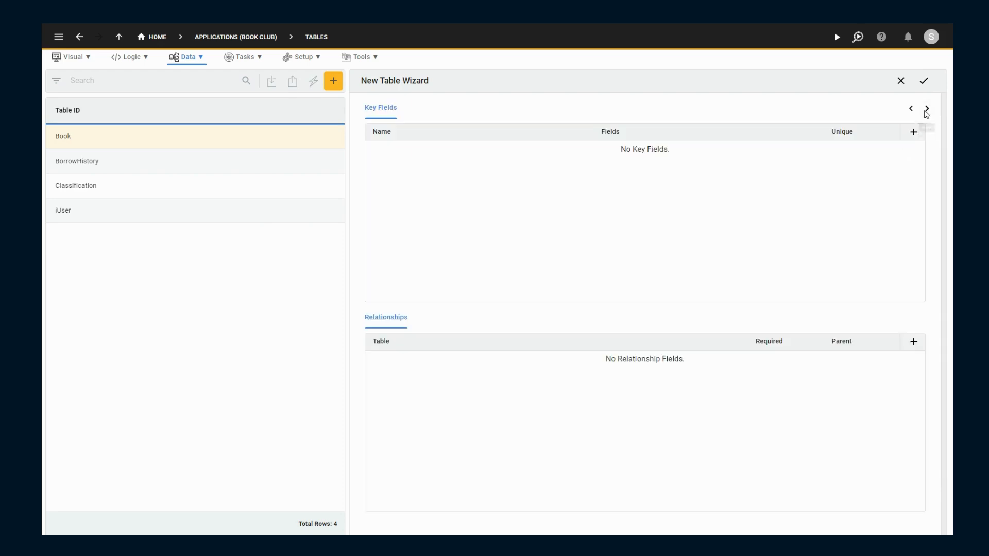
click(913, 343)
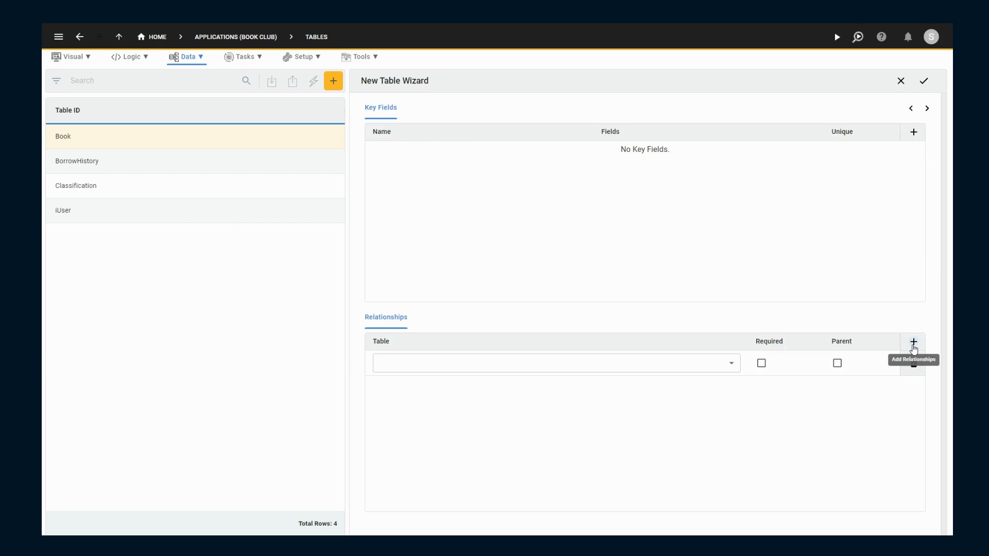
click(900, 81)
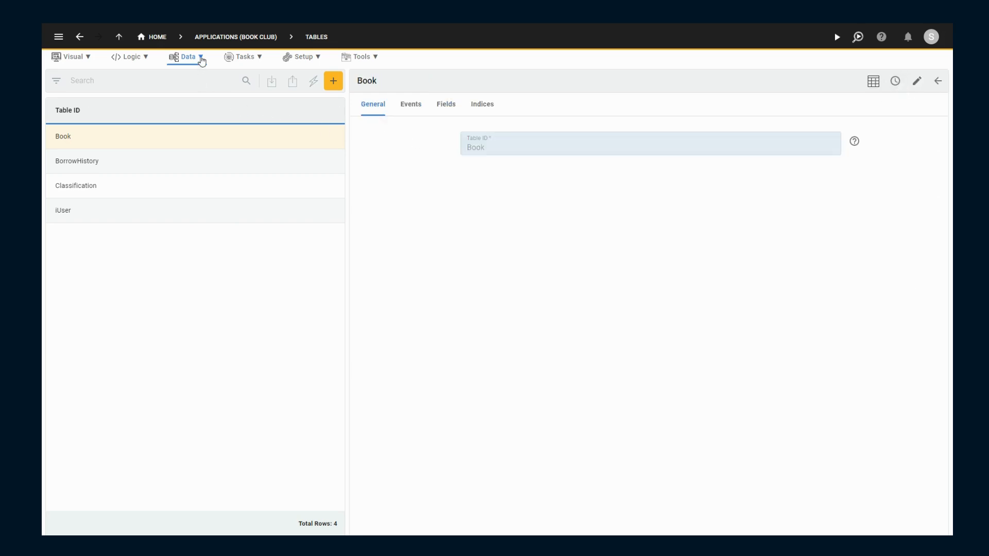
- View the application's tables and their relationships in the Database Modeler
click(203, 58)
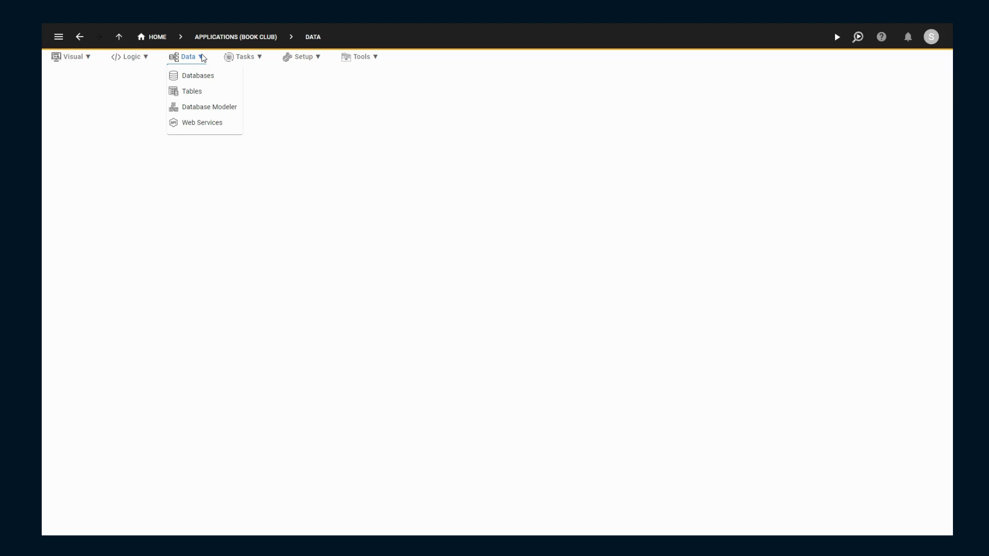
click(202, 109)
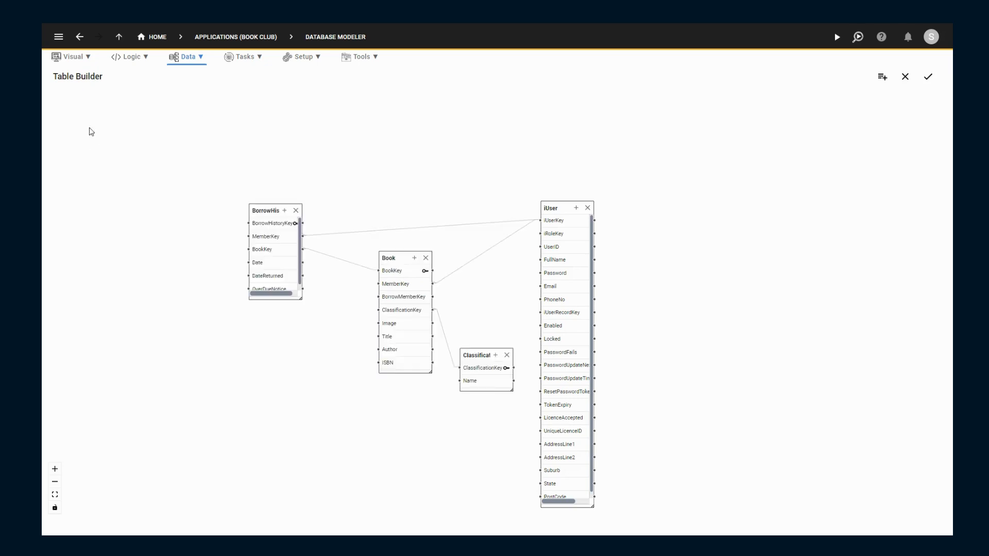
- Start a new query and add the Book and BorrowHistory tables to its designer
click(89, 57)
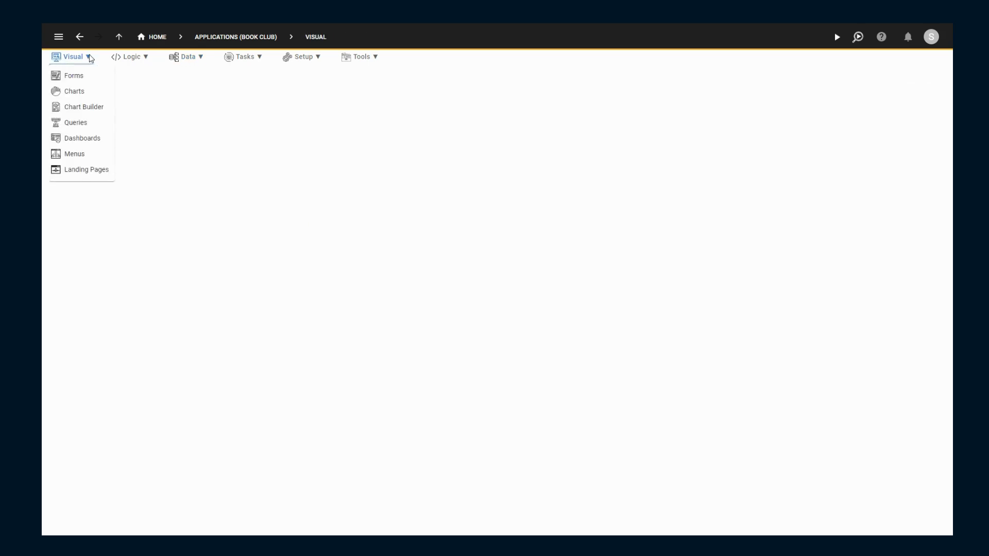
click(82, 123)
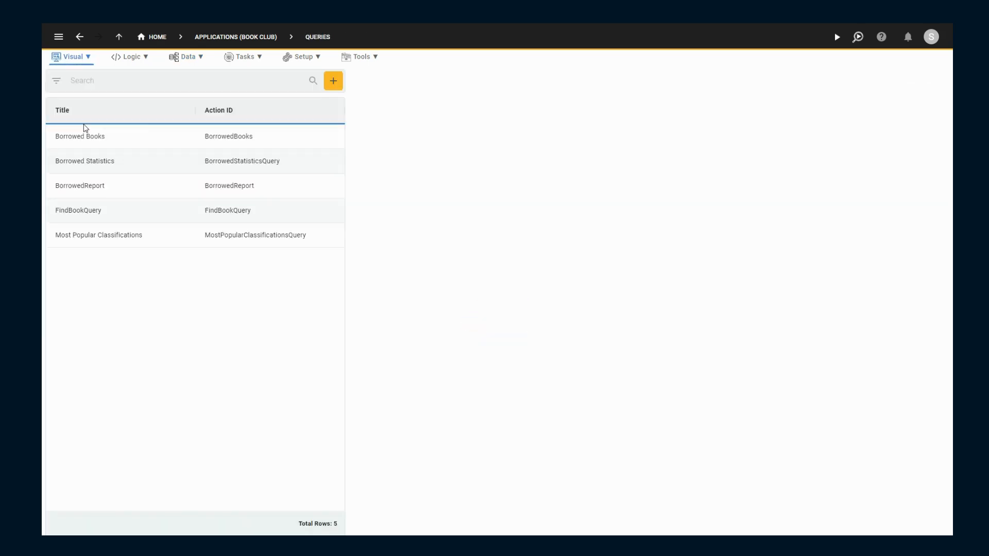
click(334, 81)
click(555, 211)
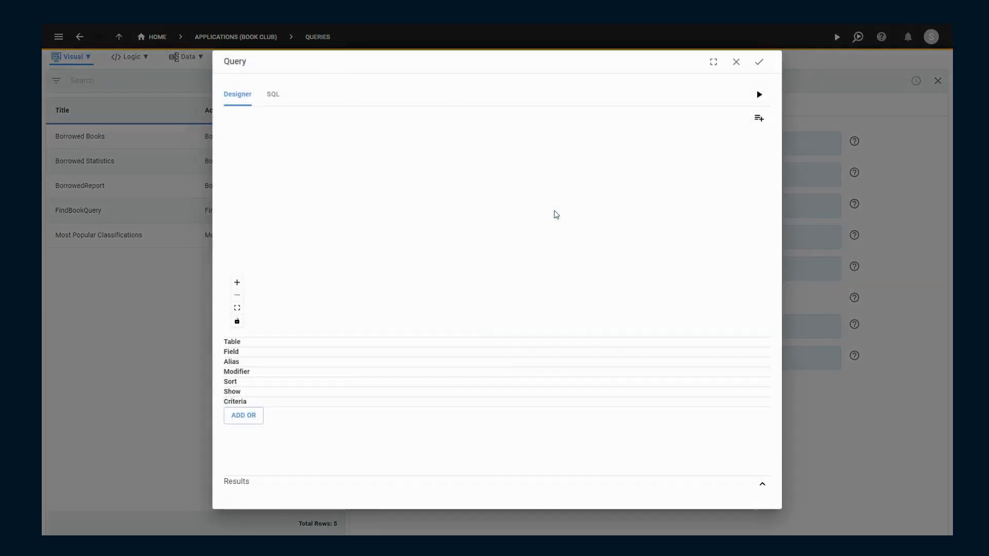
click(760, 120)
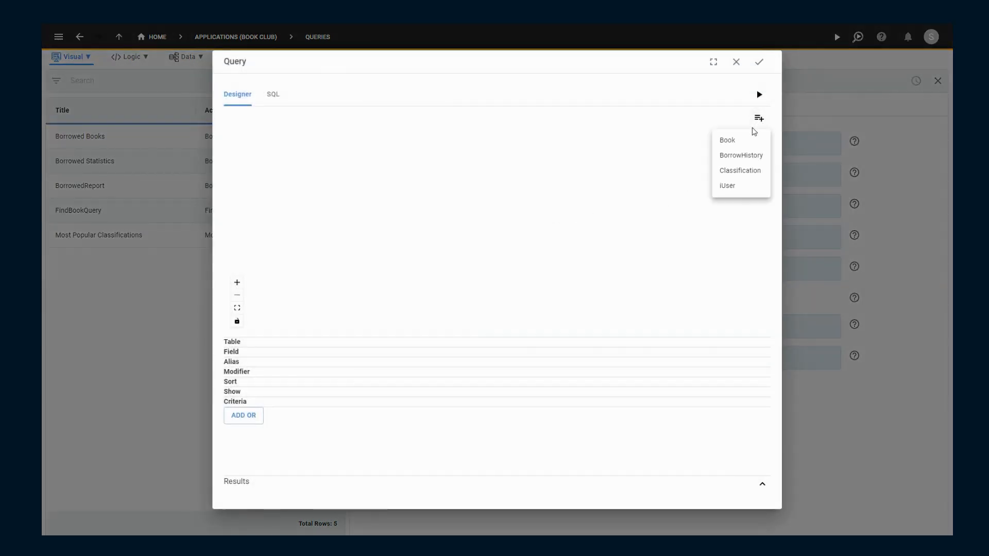
click(731, 140)
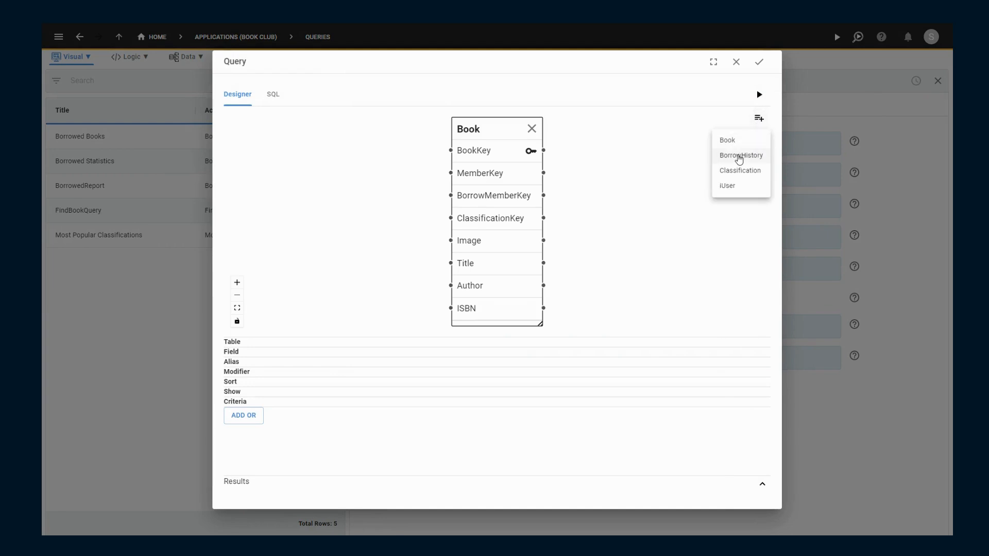
click(739, 153)
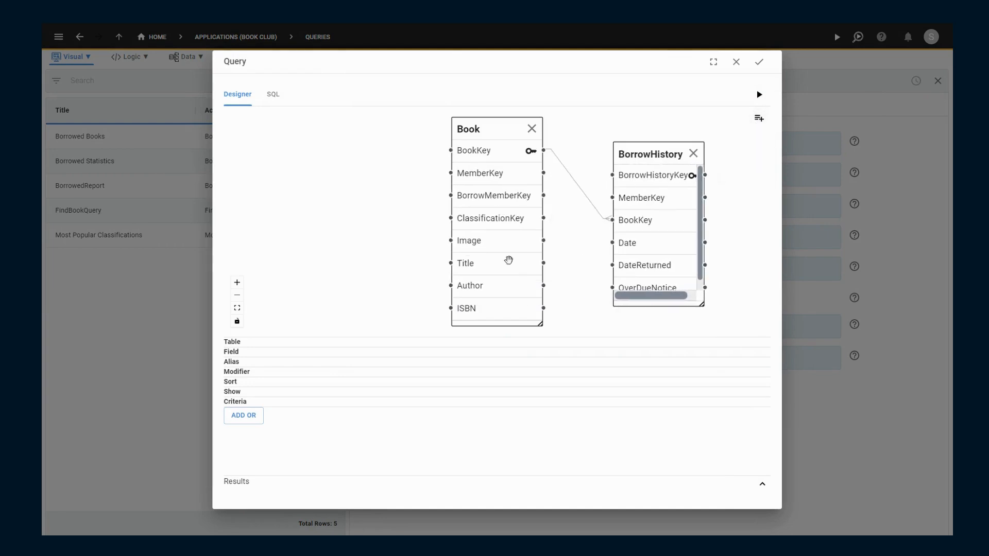
- Add the Book table's Title and the BorrowHistory table's Date to the query and view its generated SQL
click(509, 262)
click(649, 249)
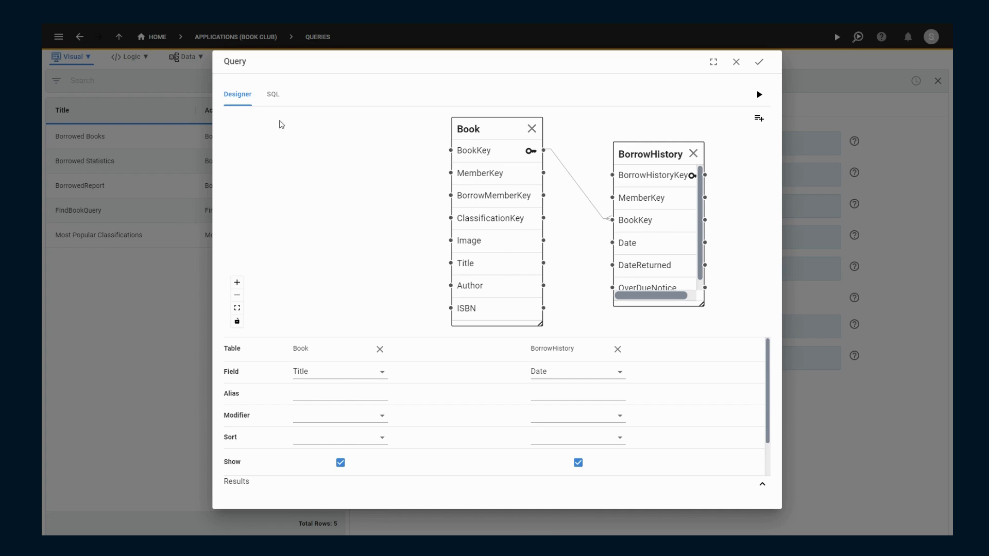
click(273, 96)
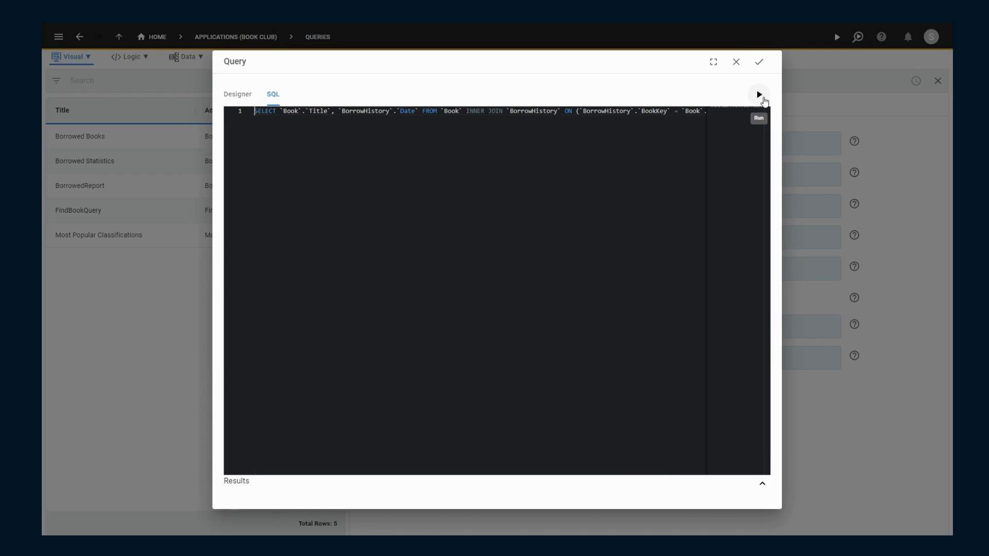
- Run the query and close the query designer without saving
click(759, 95)
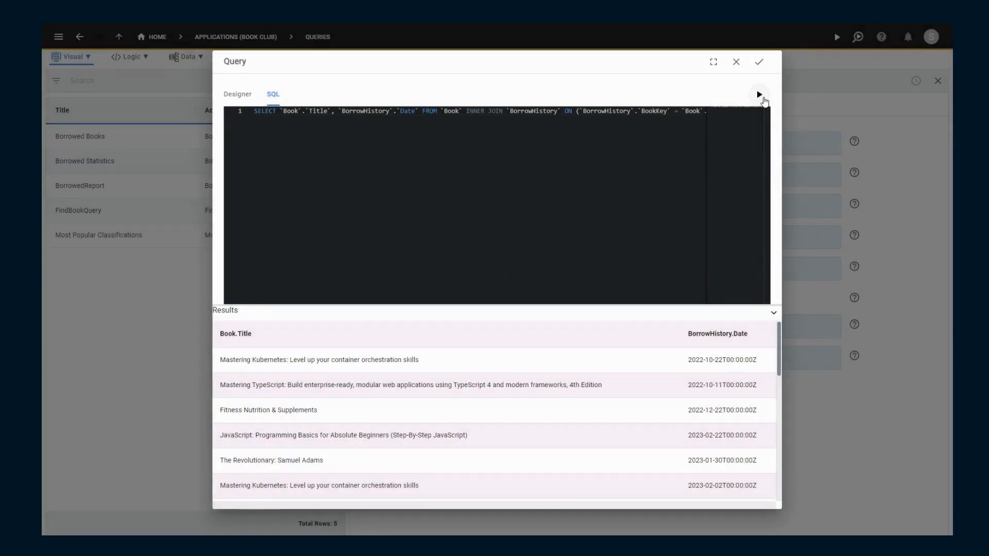
click(736, 63)
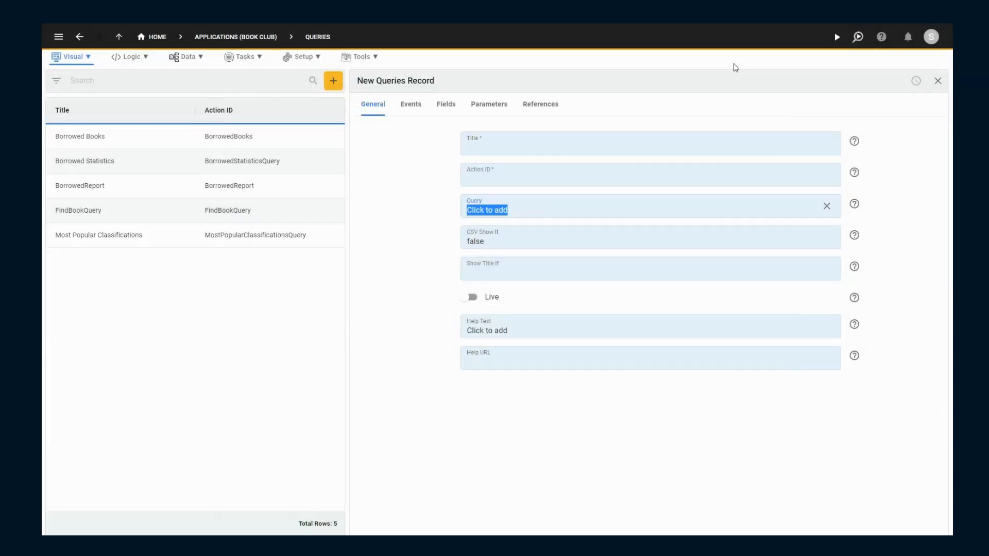
- Open the OverdueBookAlert function in the application's Code Editor
click(146, 58)
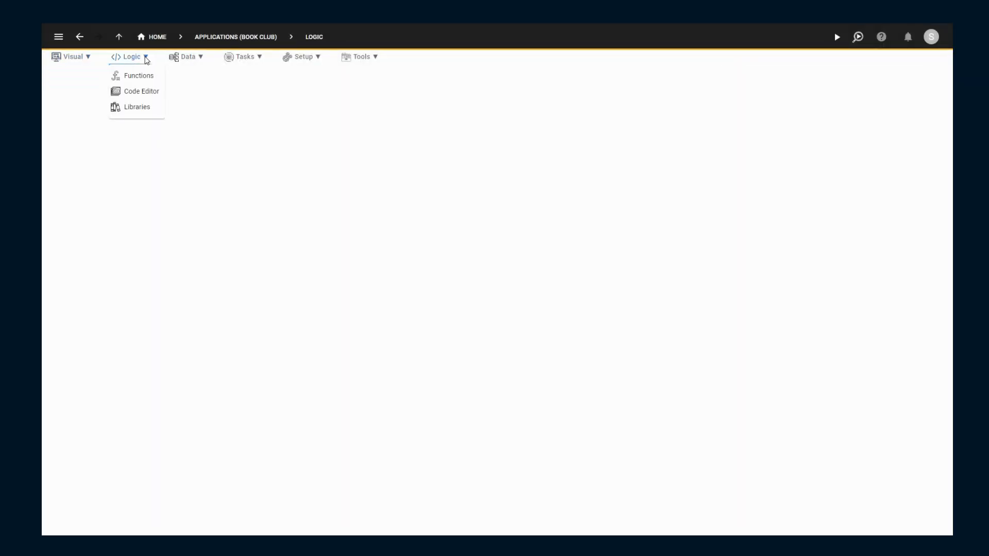
click(149, 94)
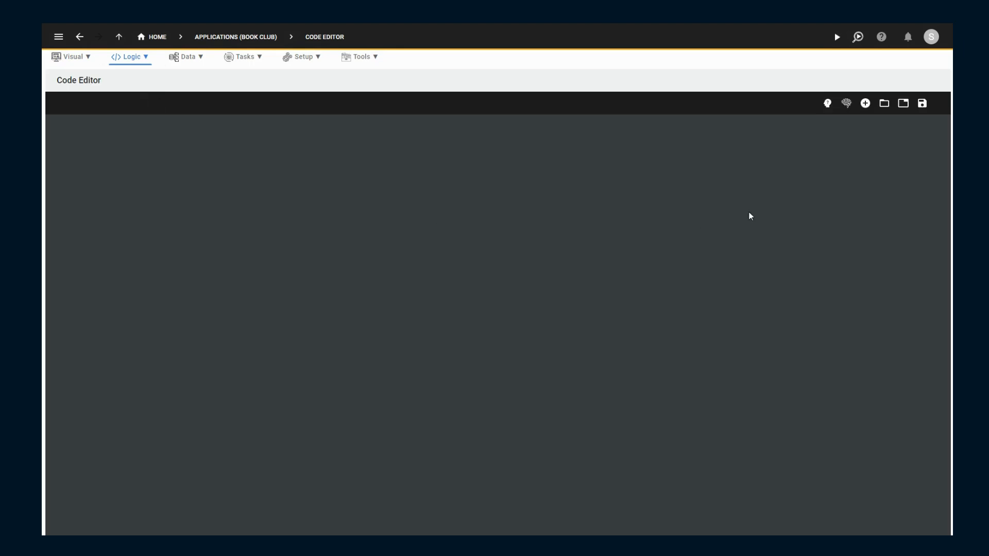
click(885, 104)
click(520, 291)
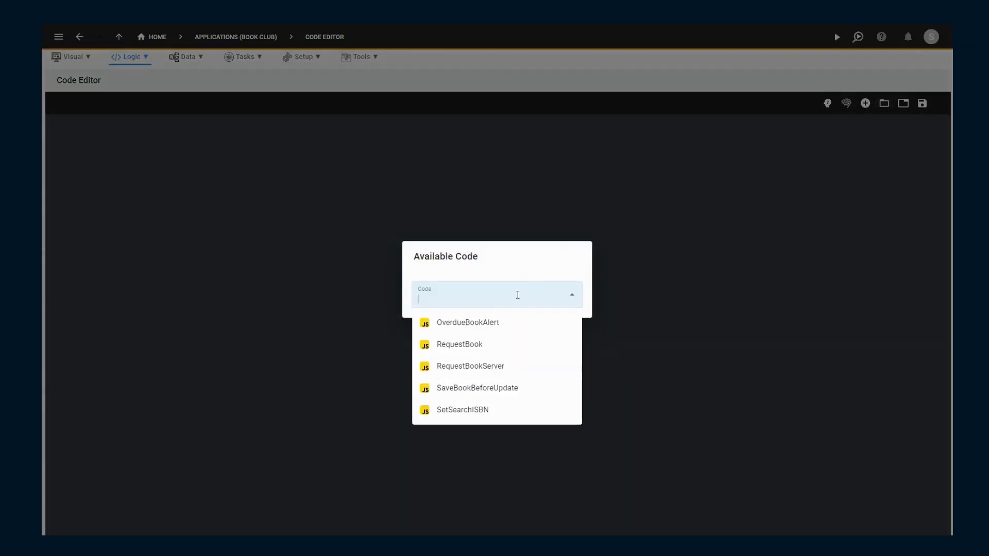
click(472, 323)
- Open the RequestBook and RequestBookServer functions alongside OverdueBookAlert in the Code Editor
click(885, 103)
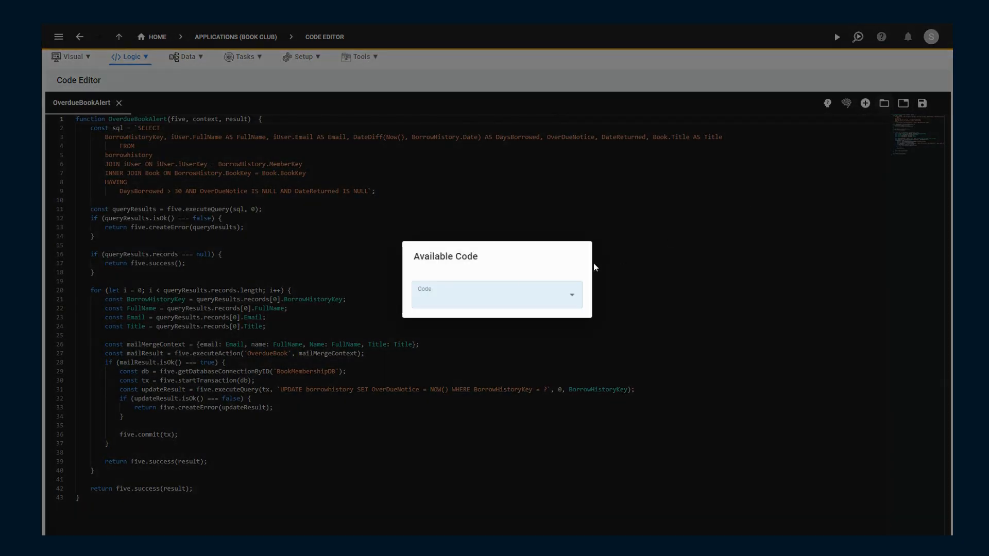
click(517, 292)
click(516, 344)
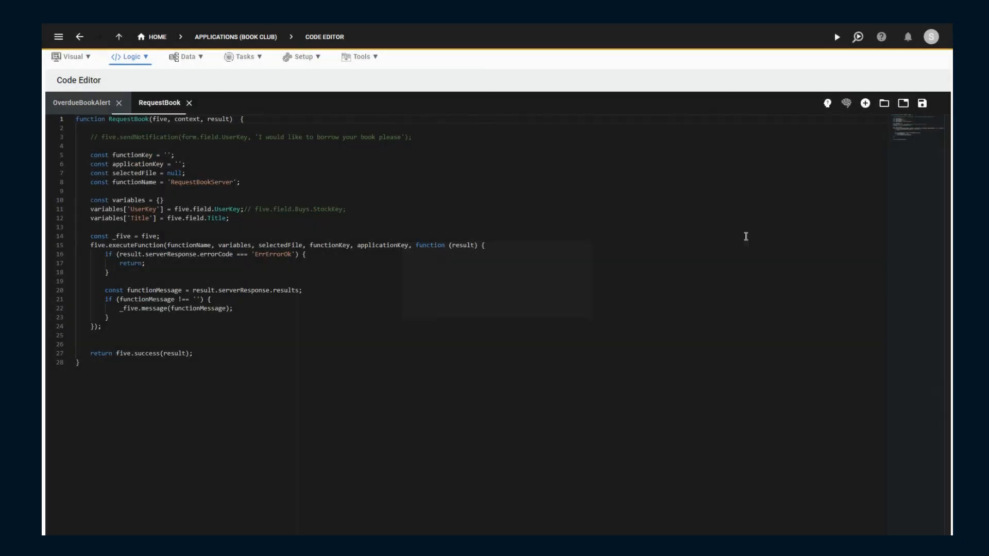
click(885, 104)
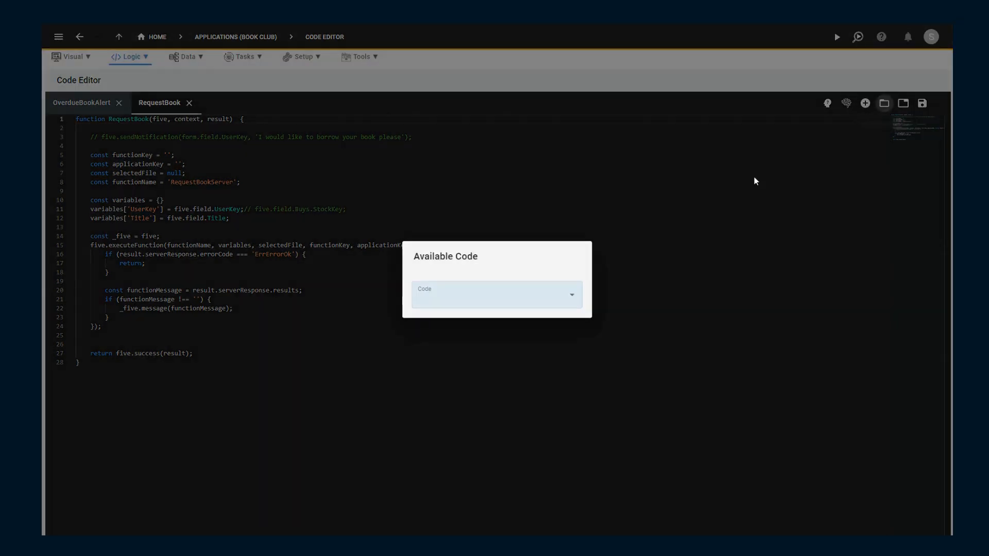
click(506, 303)
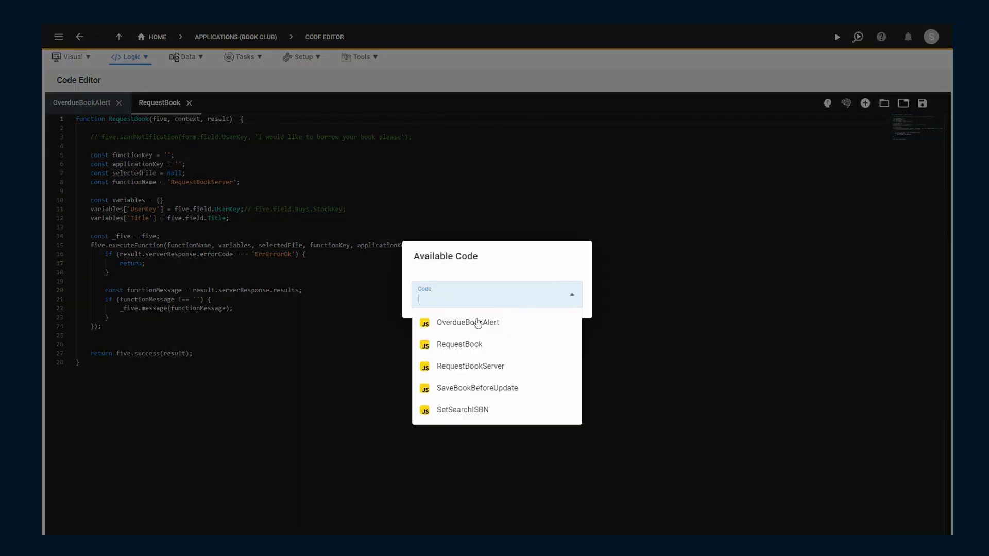
click(461, 367)
- Review the code of the open RequestBook, OverdueBookAlert and RequestBookServer functions in turn
click(160, 102)
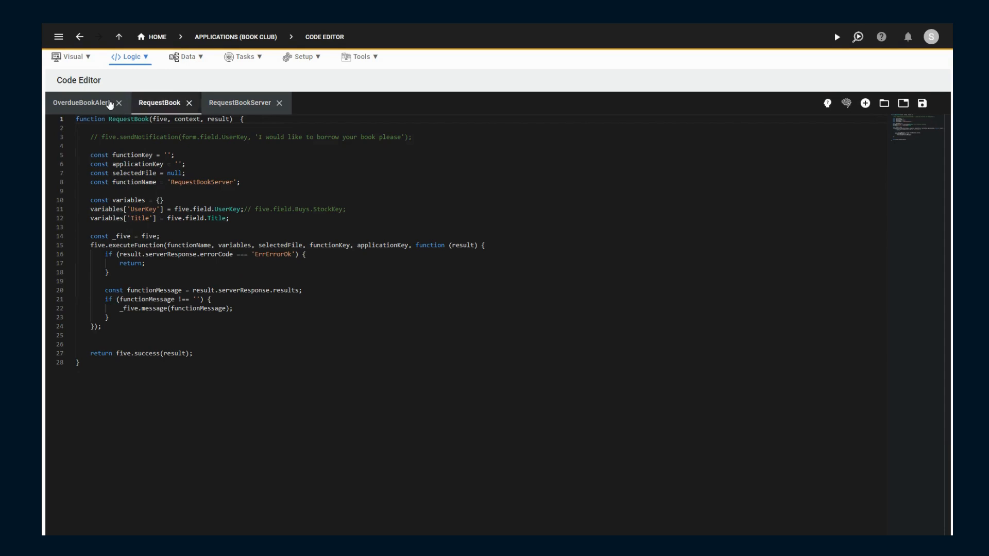
click(87, 103)
click(243, 102)
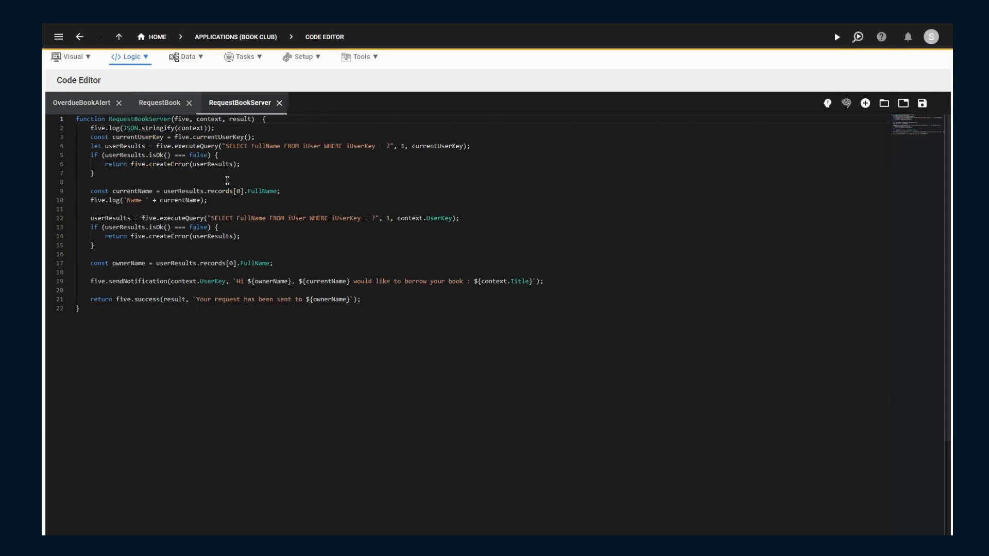